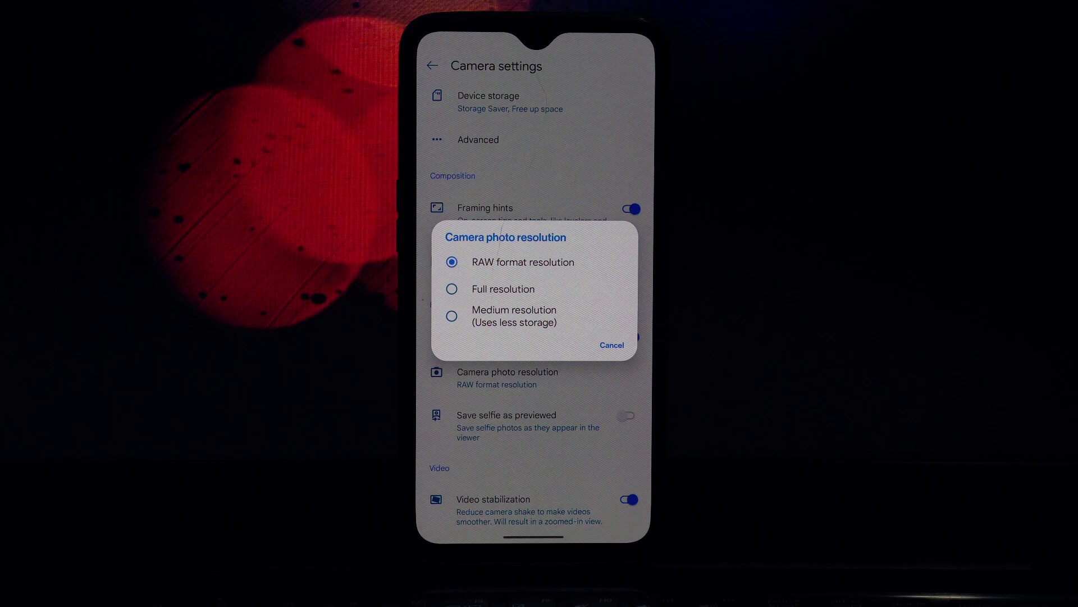
scroll(535, 337, down, 2)
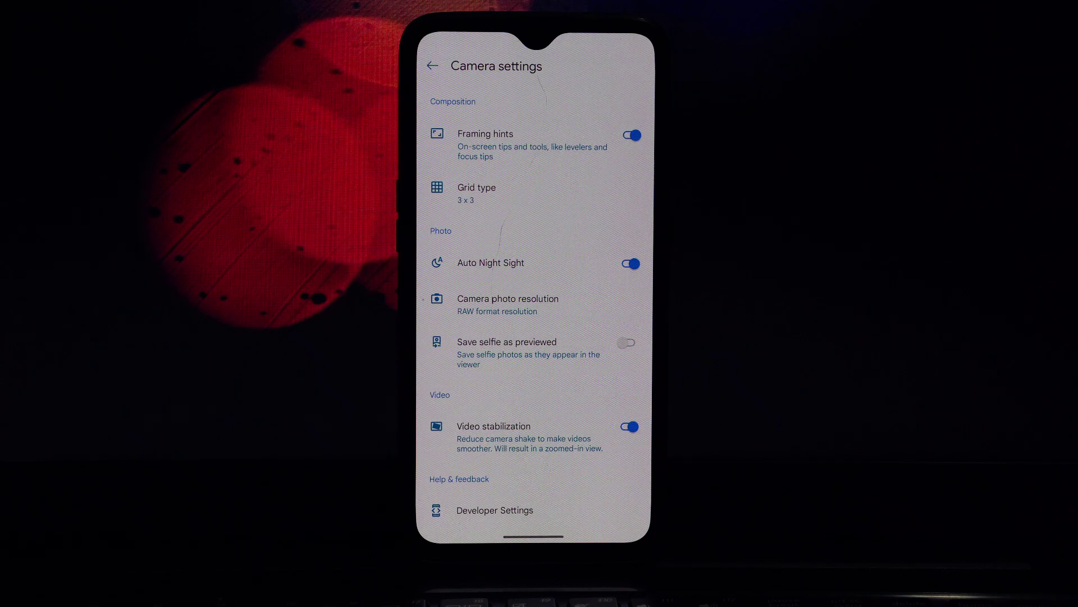
Browse the Developer Settings flags, then back out to the camera's Photo Settings panel
click(494, 509)
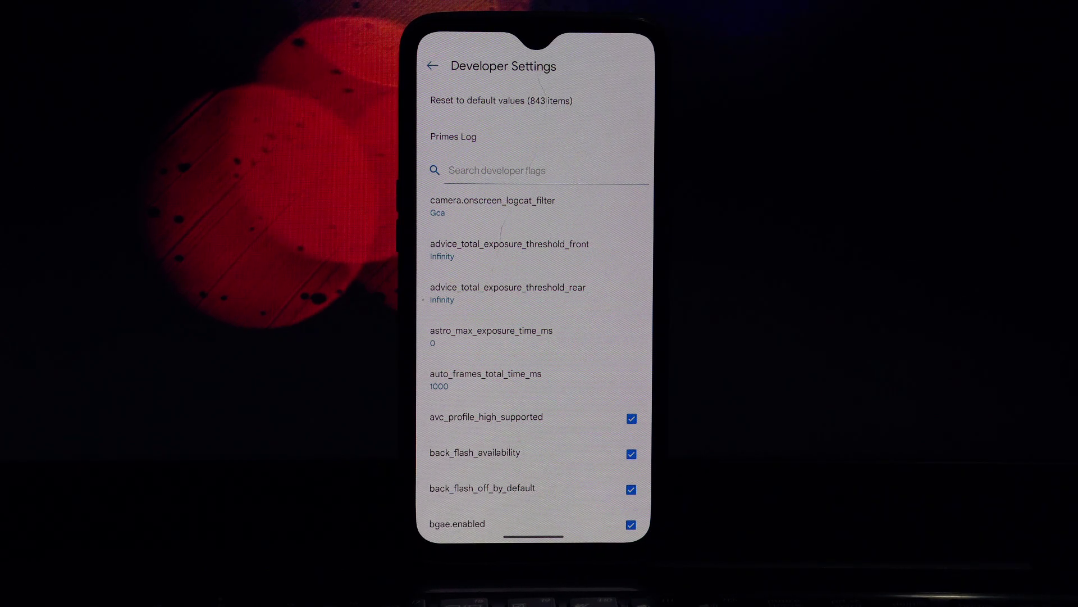
scroll(534, 346, down, 2)
scroll(535, 337, down, 5)
scroll(535, 338, up, 10)
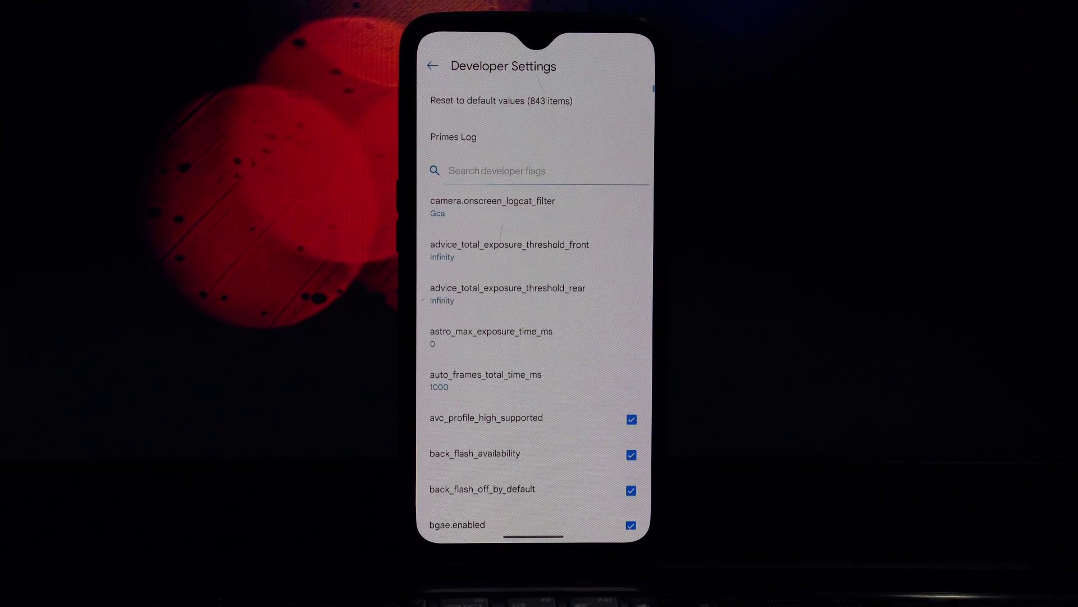
key(Escape)
key(Escape)
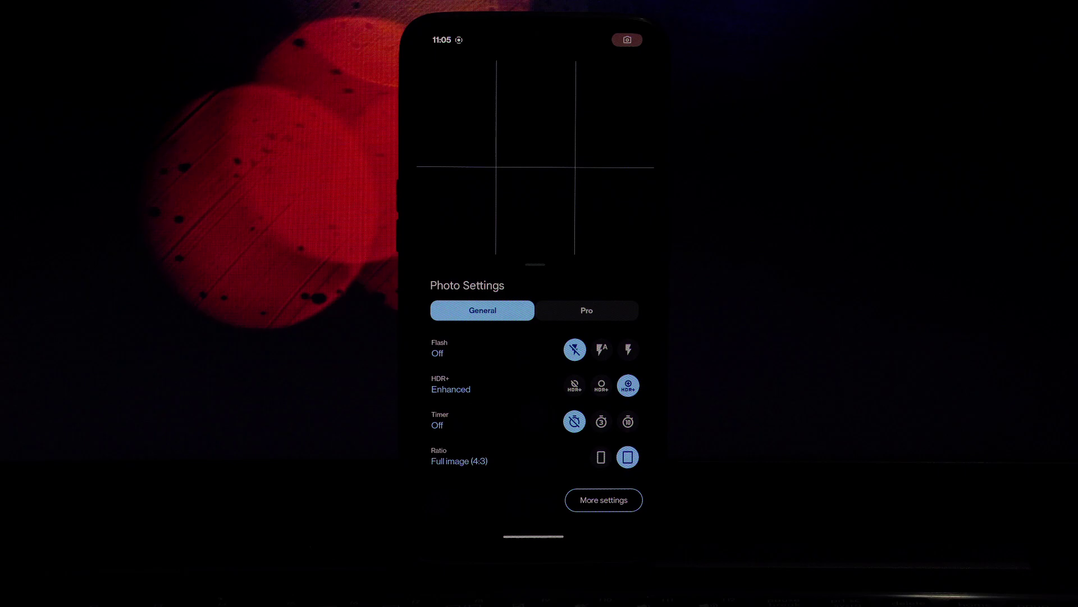
Set HDR+ to Enhanced, then review Night Sight's General and Pro settings
click(628, 385)
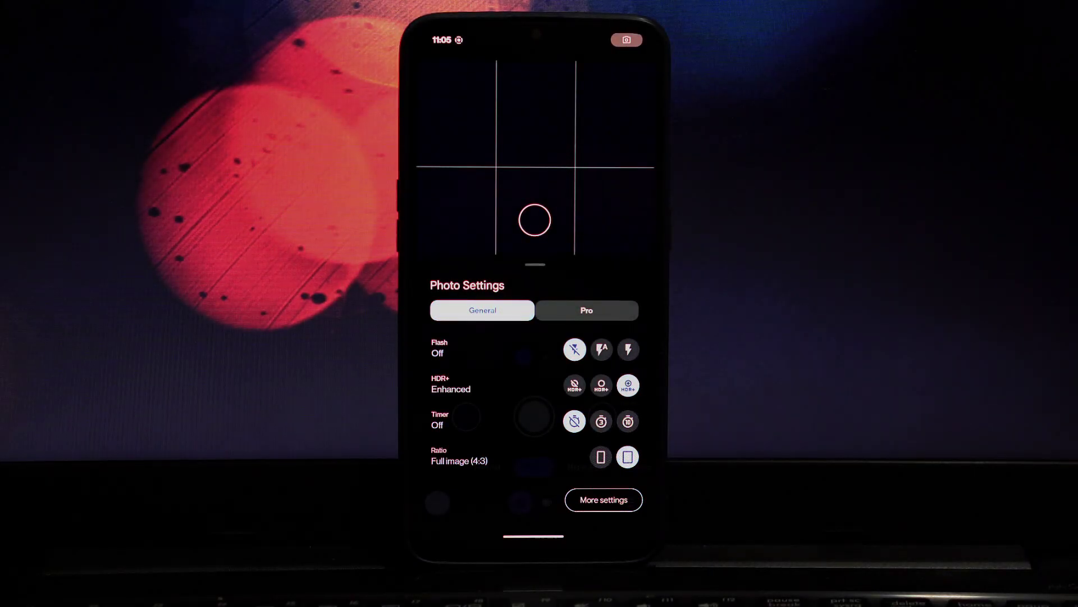
key(Escape)
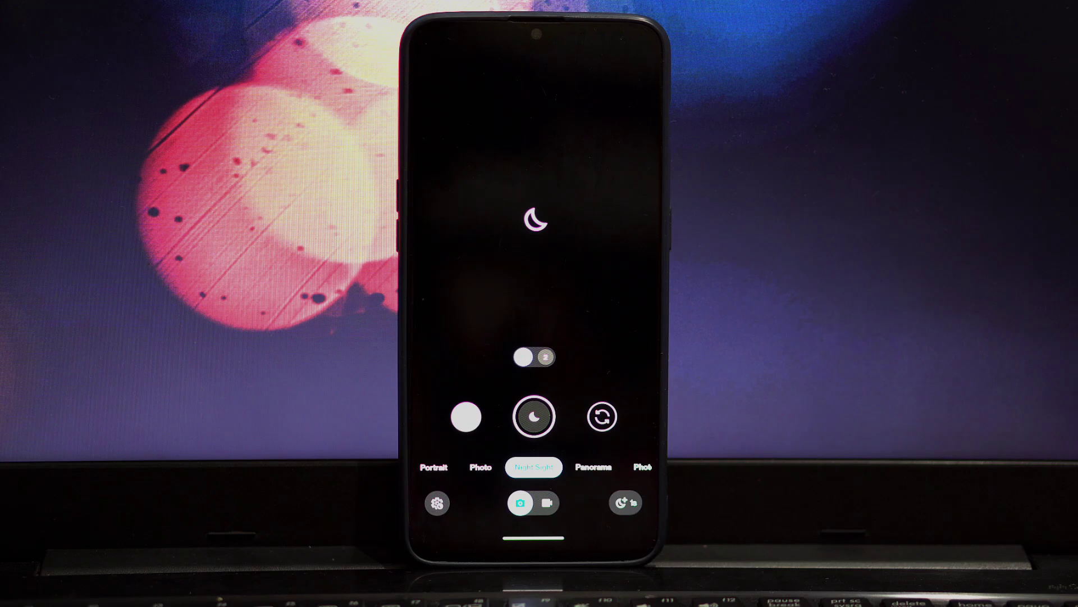
click(437, 504)
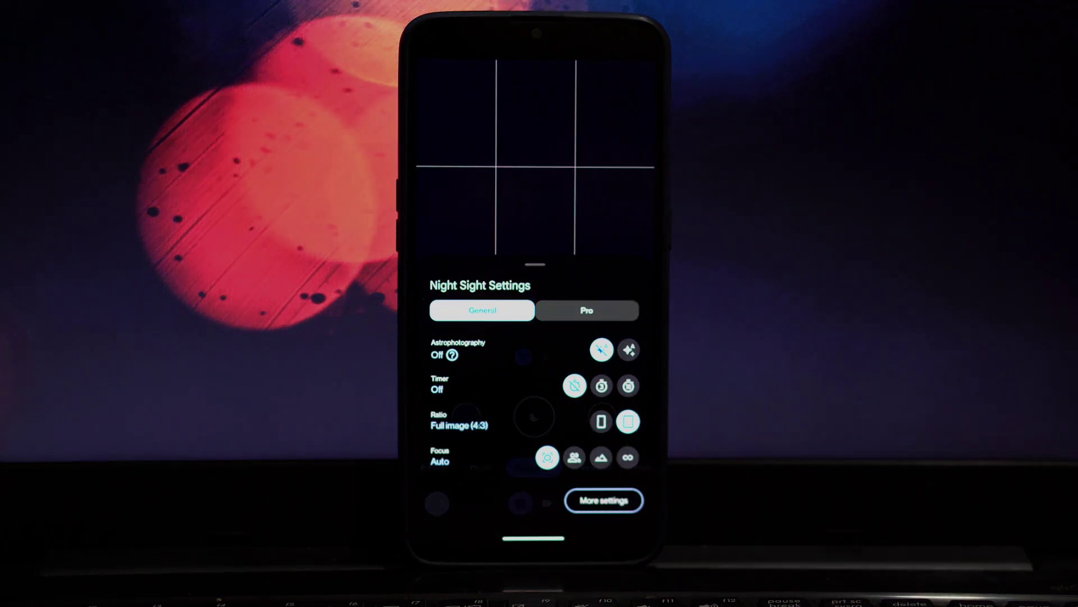
click(587, 310)
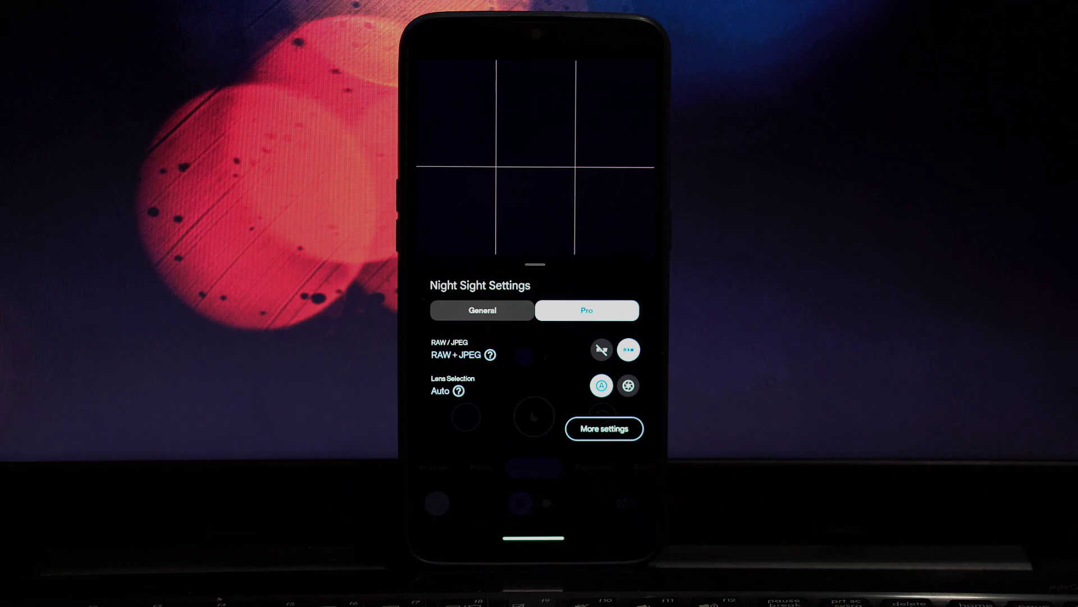
key(Escape)
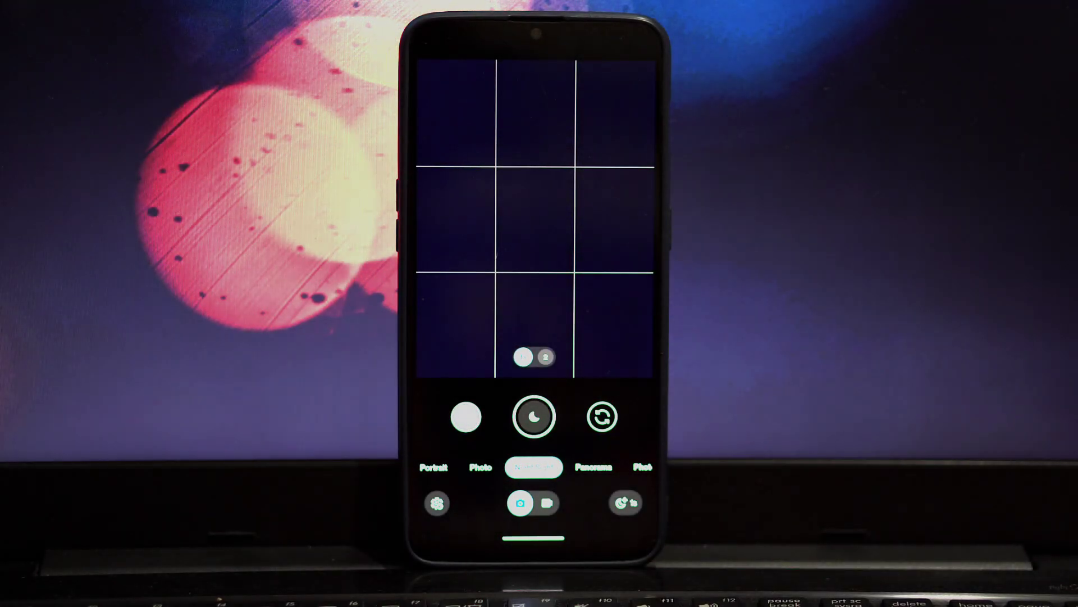
Preview Night Sight's exposure, white balance and focus controls, then swipe to Photo Sphere
drag(534, 506, 535, 439)
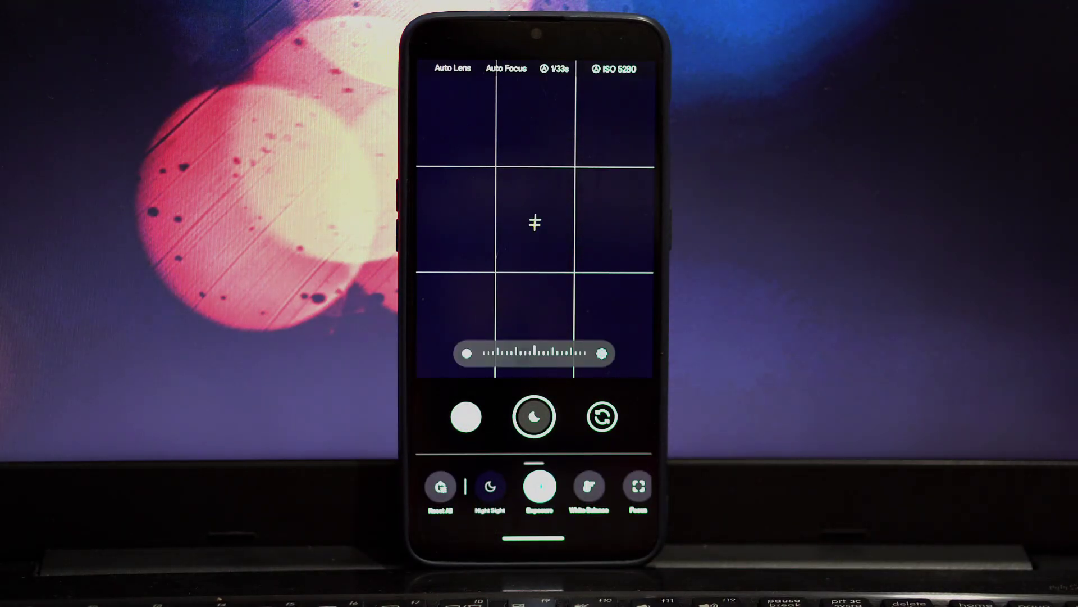
scroll(534, 486, right, 5)
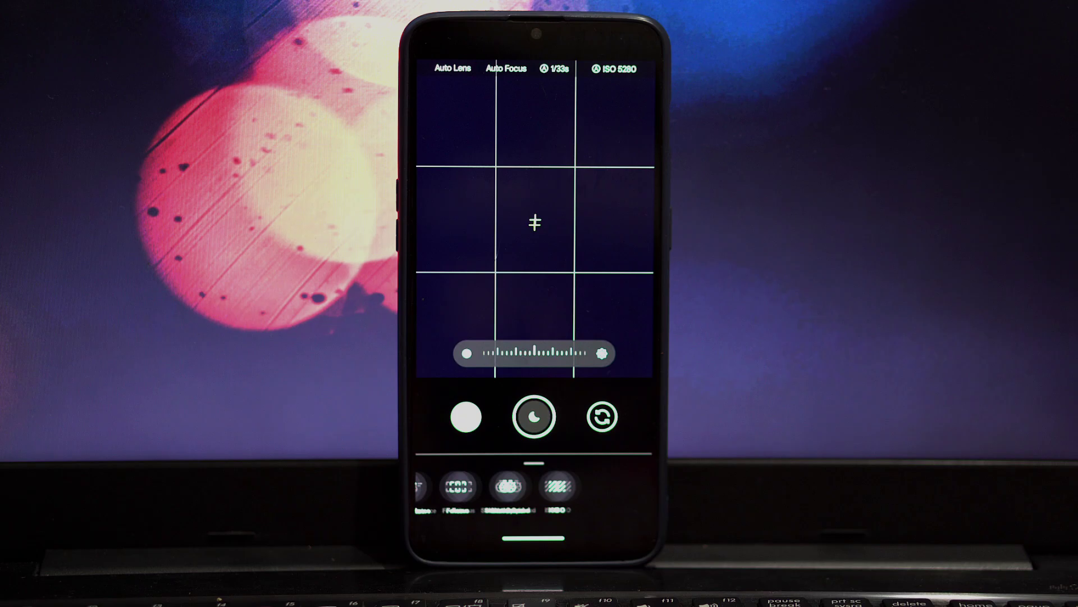
drag(534, 455, 534, 522)
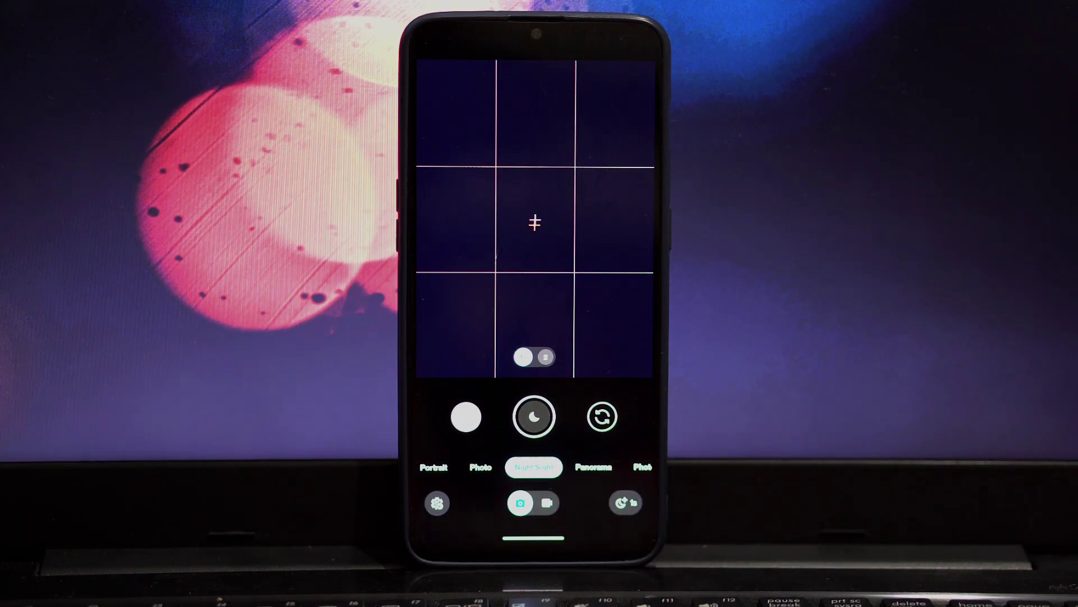
drag(593, 466, 472, 468)
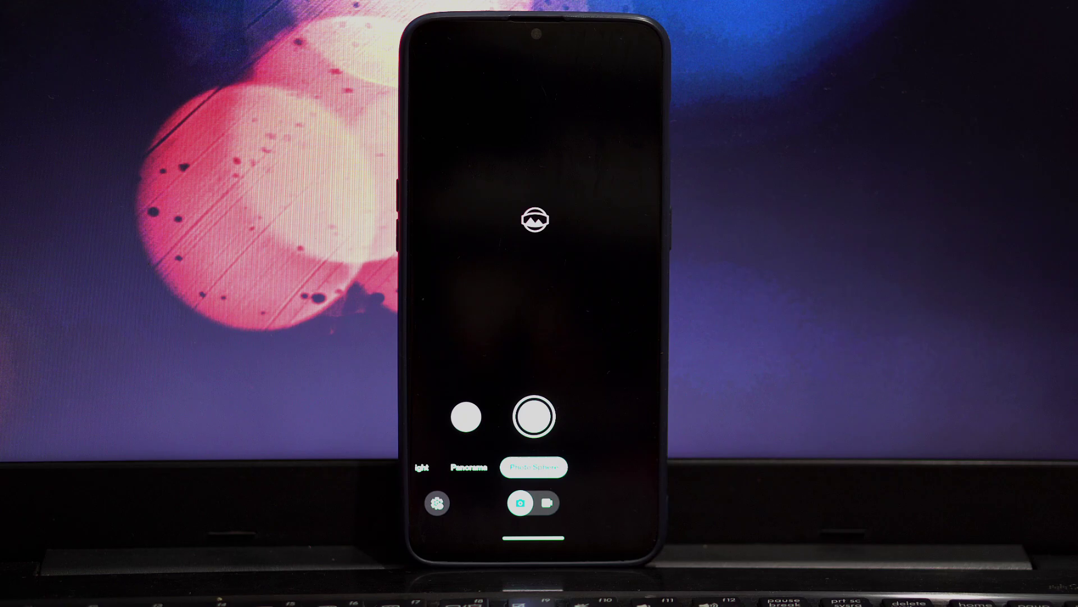
Switch to video capture and look over the Video Settings panel
click(547, 502)
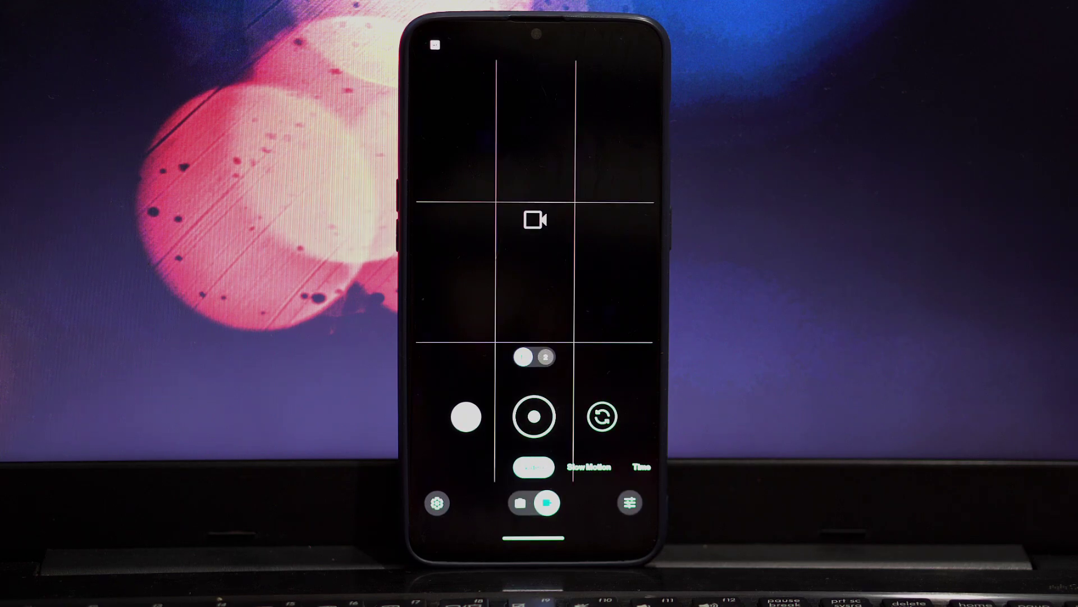
click(437, 503)
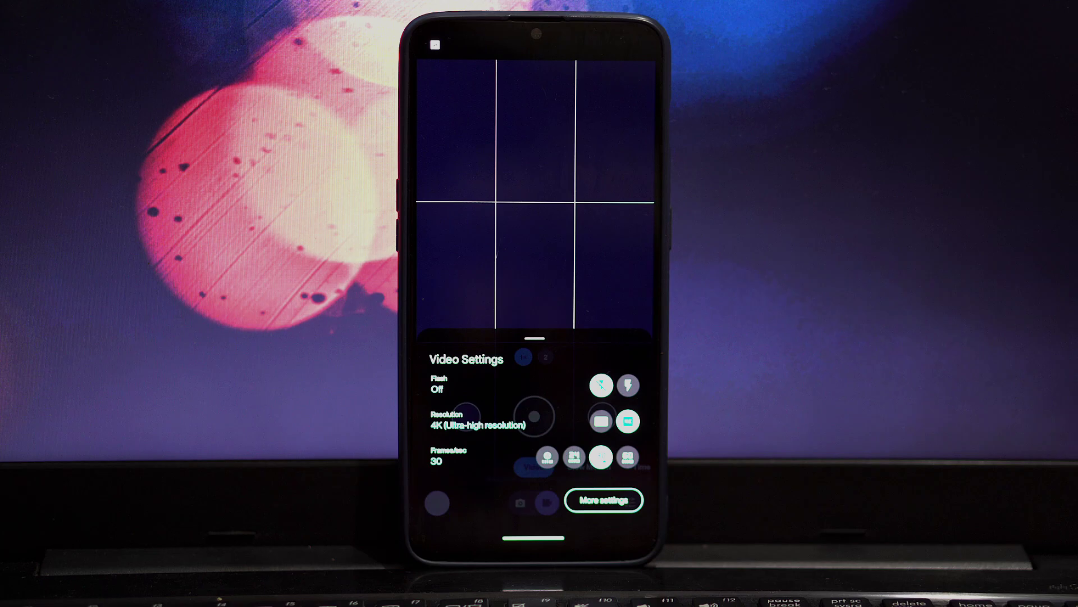
click(534, 202)
Cycle through Slow Motion, Time Lapse and Photo Sphere, return to Photo, then go home
click(597, 467)
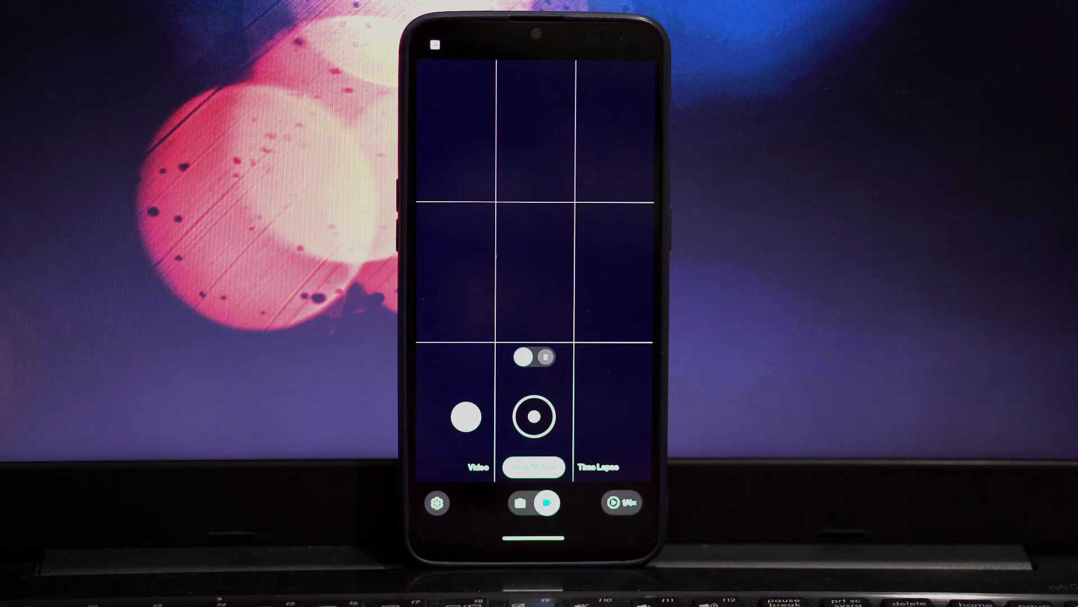
click(597, 467)
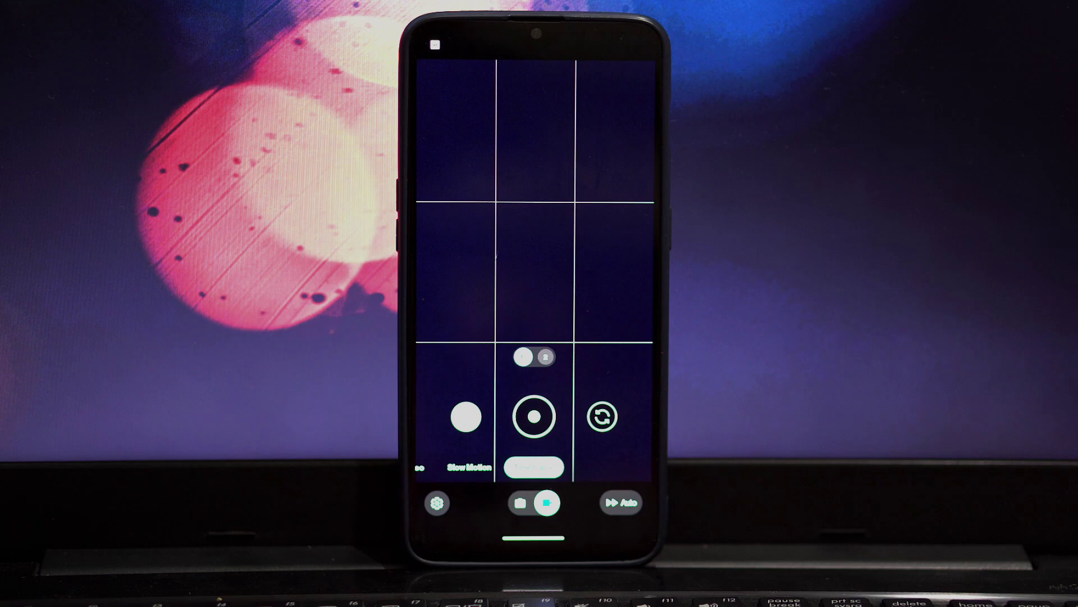
click(598, 467)
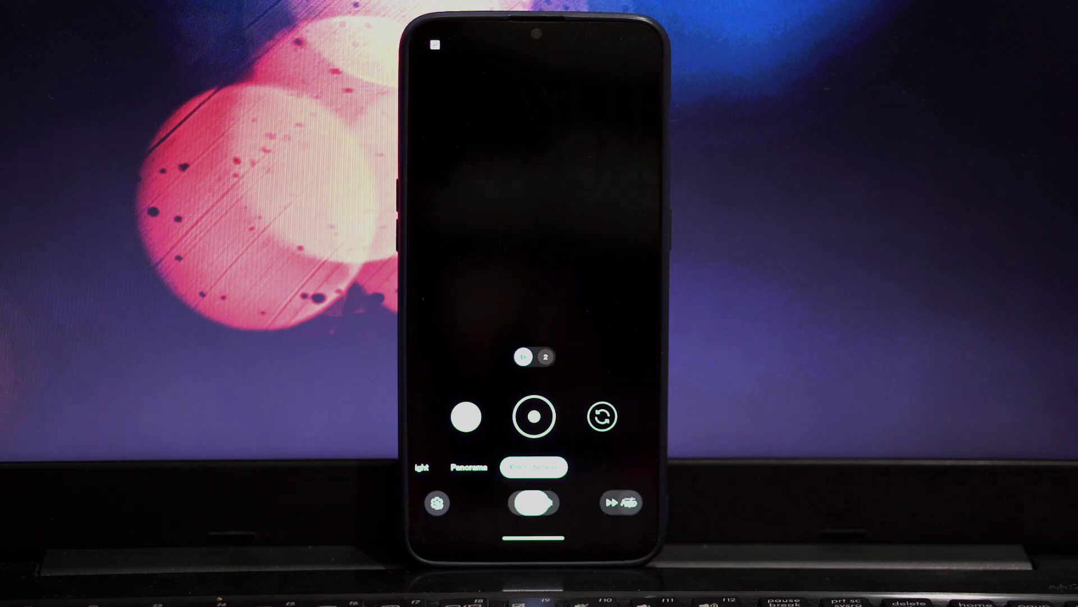
drag(455, 468, 607, 467)
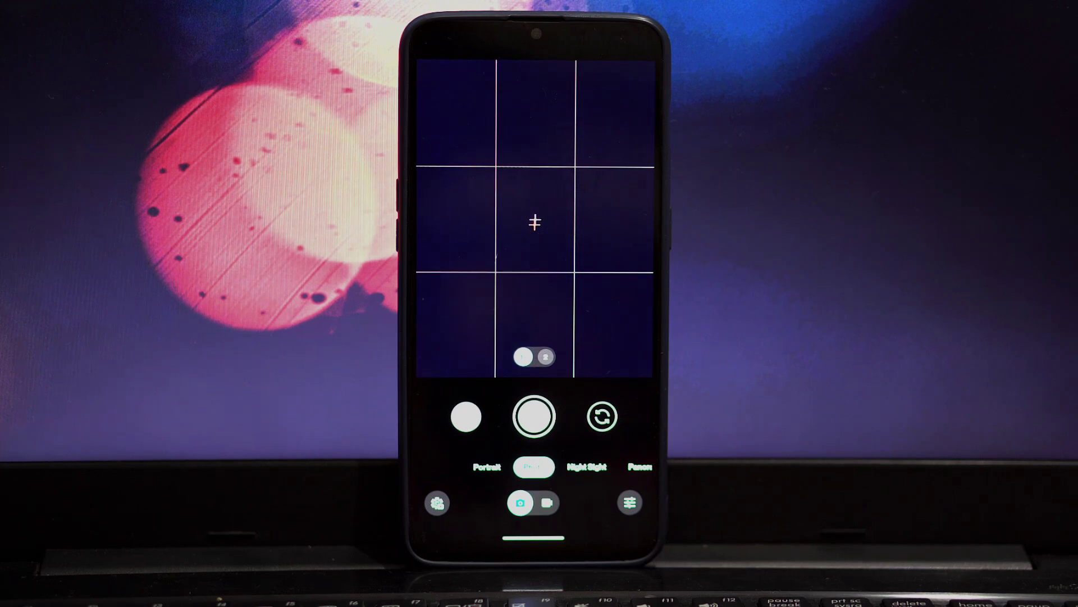
drag(533, 537, 534, 337)
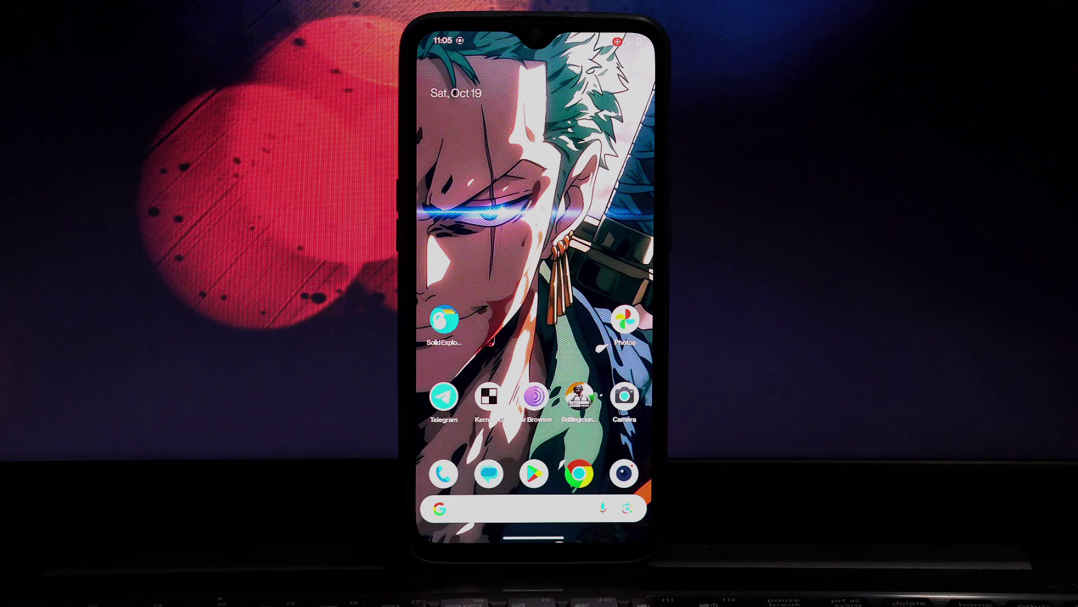